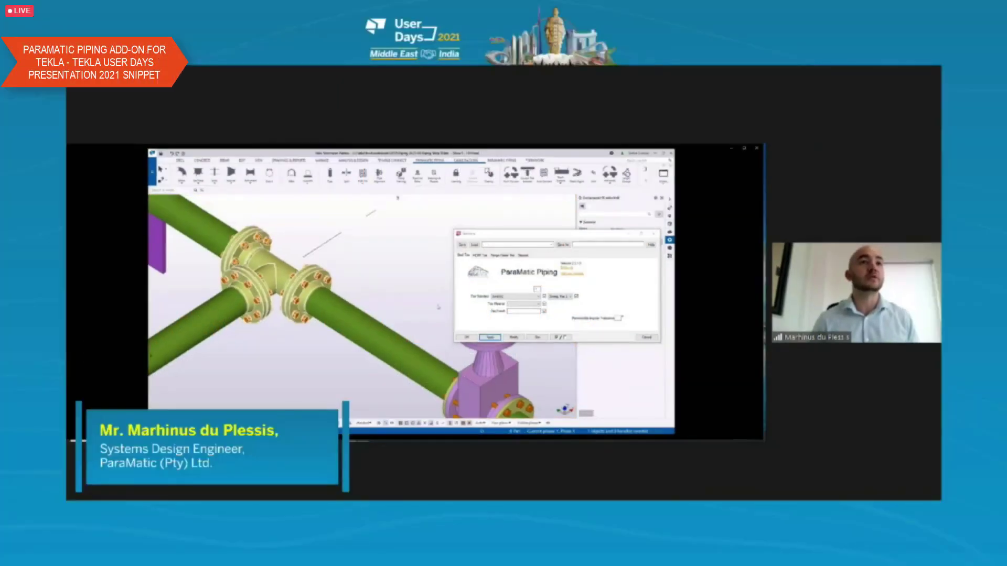
Change the flanged tee fitting in the pipe run to an elbow and view it from another angle
{"action": "left_click", "coordinate": [513, 337]}
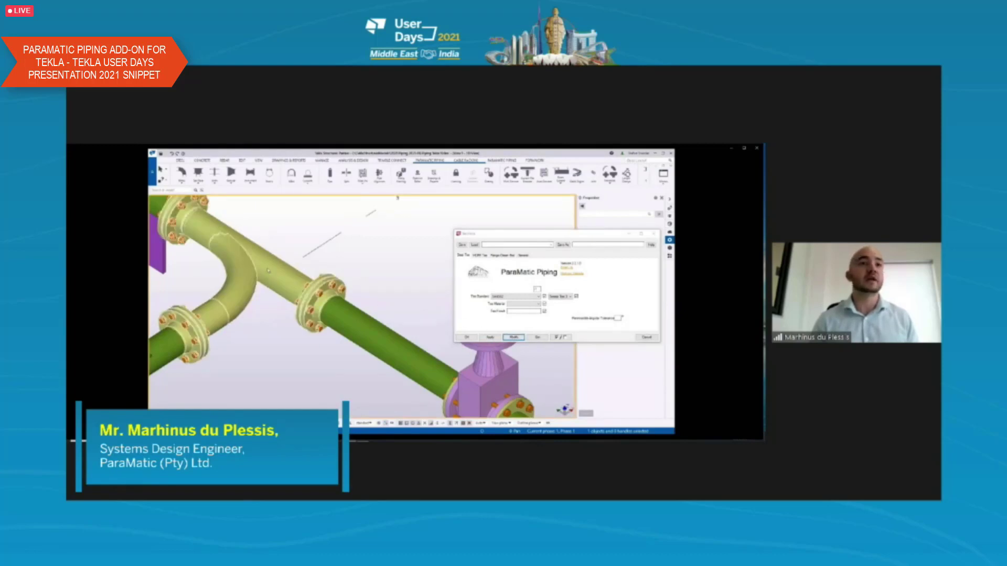
{"action": "middle_click_drag", "start_coordinate": [319, 246], "coordinate": [259, 283], "text": "ctrl"}
{"action": "scroll", "coordinate": [268, 270], "scroll_direction": "down", "scroll_amount": 3}
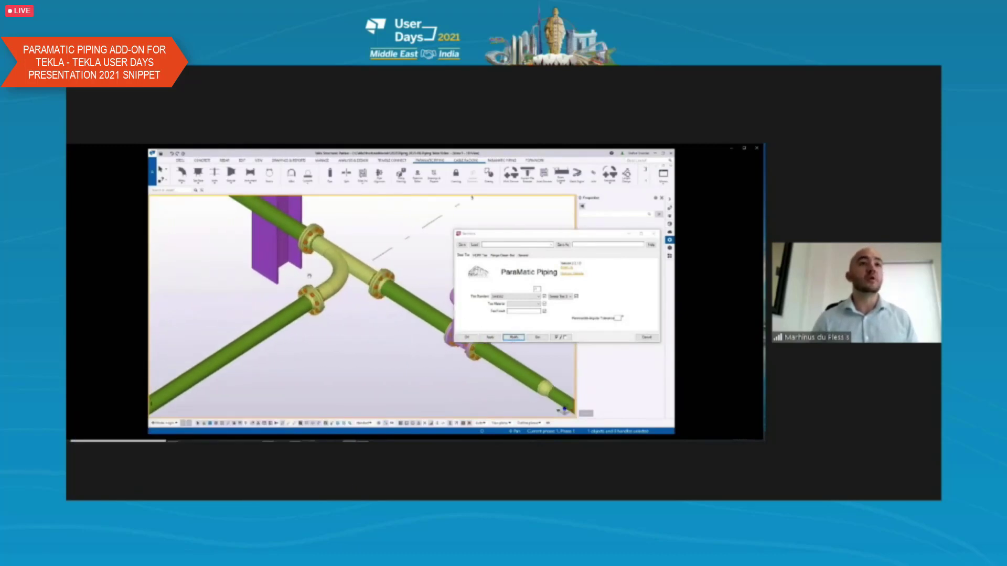
Resize the pipe segment beside the valve by picking new start and end points
{"action": "left_click", "coordinate": [605, 259]}
{"action": "left_click", "coordinate": [444, 293]}
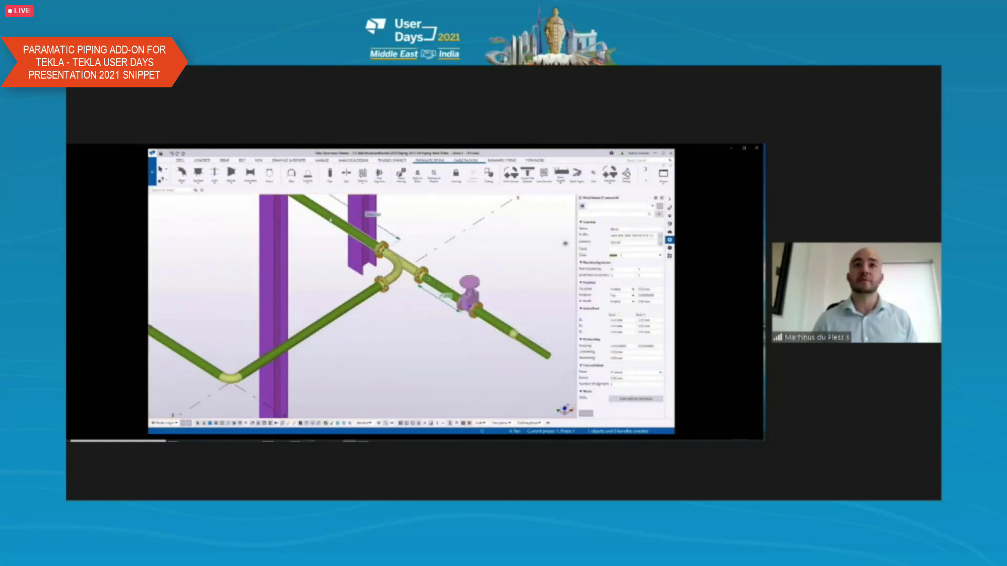
{"action": "left_click", "coordinate": [404, 295]}
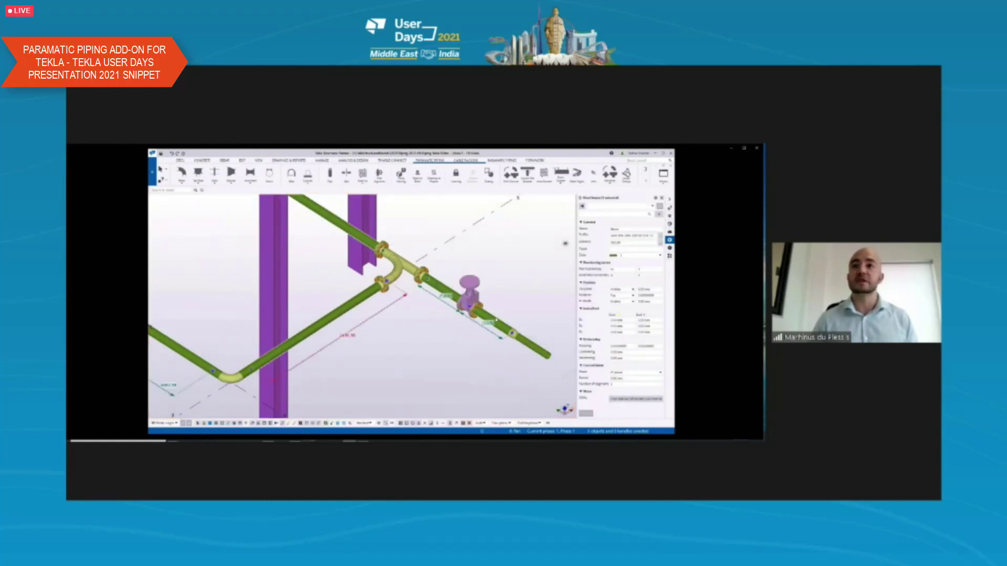
{"action": "left_click", "coordinate": [587, 413]}
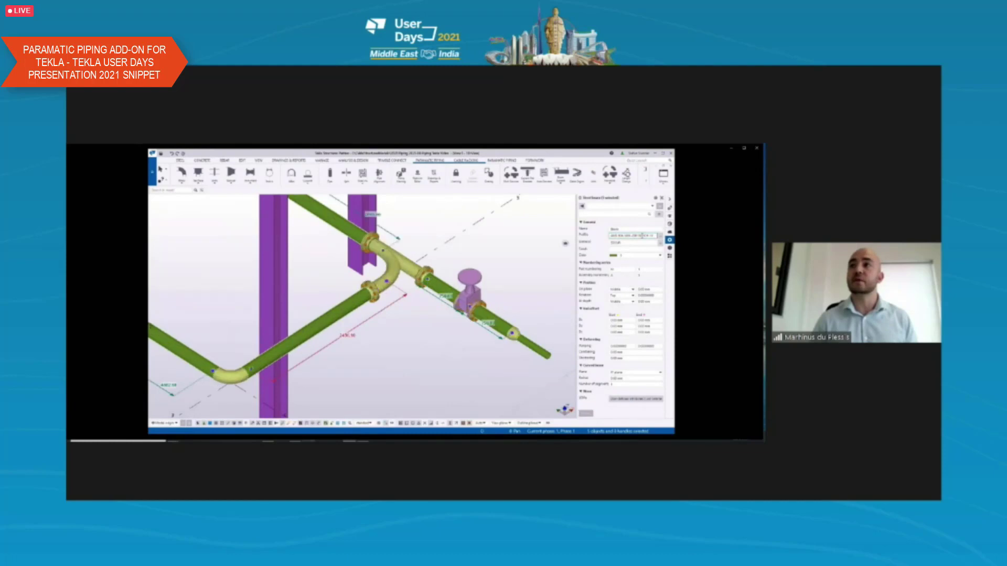
Add a ParaMatic support bracket to the upper pipe near the column
{"action": "middle_click_drag", "start_coordinate": [312, 249], "coordinate": [341, 292]}
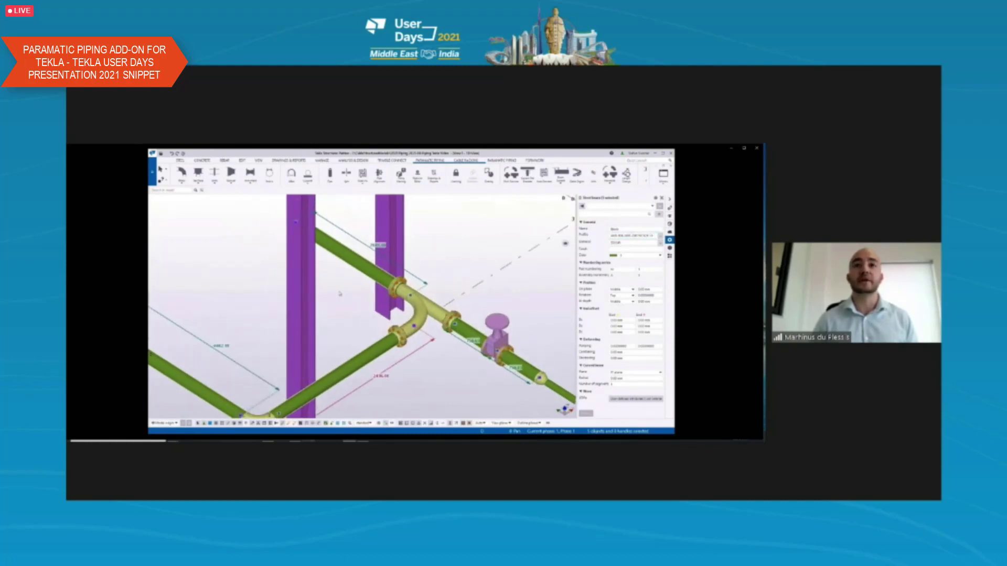
{"action": "left_click", "coordinate": [307, 176]}
{"action": "left_click", "coordinate": [315, 197]}
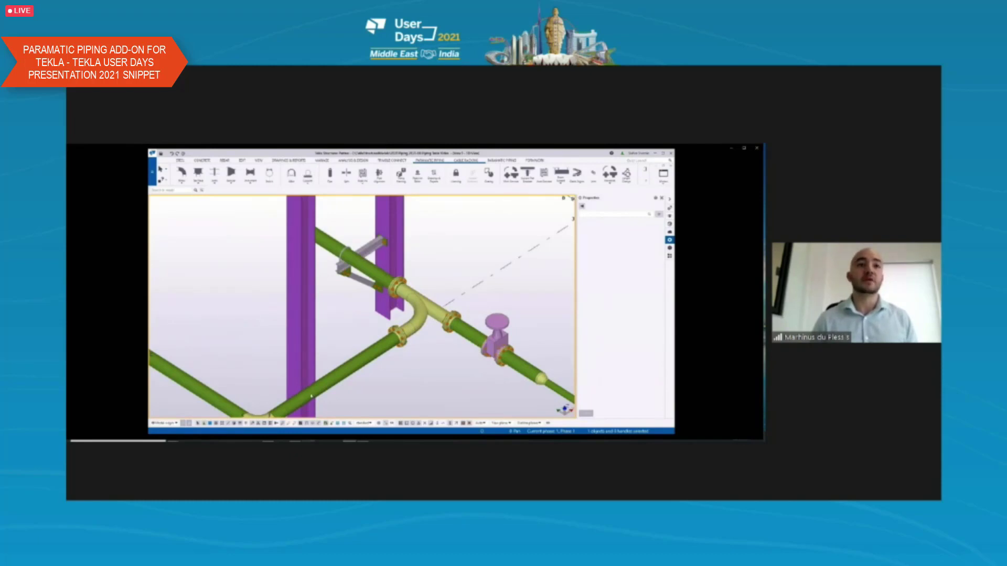
Enable flanges on both ends of the lower-left elbow in its properties
{"action": "middle_click_drag", "start_coordinate": [311, 398], "coordinate": [352, 306]}
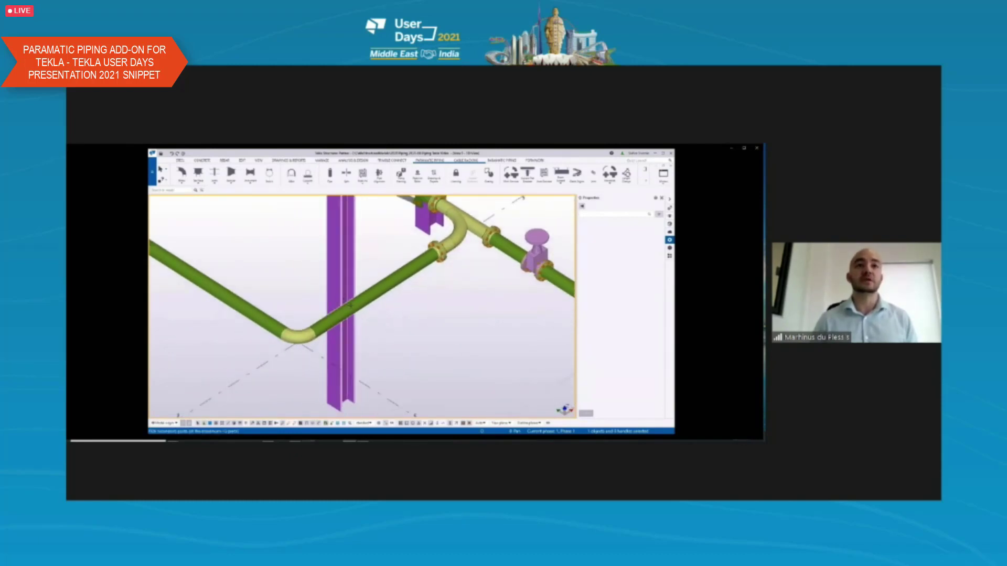
{"action": "middle_click_drag", "start_coordinate": [350, 304], "coordinate": [340, 282]}
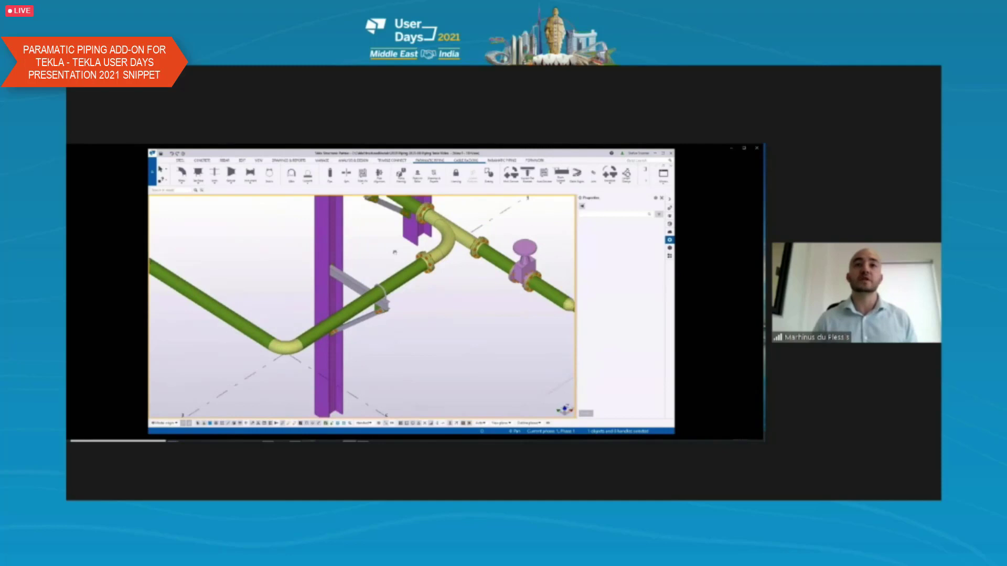
{"action": "scroll", "coordinate": [340, 282], "scroll_direction": "down", "scroll_amount": 2}
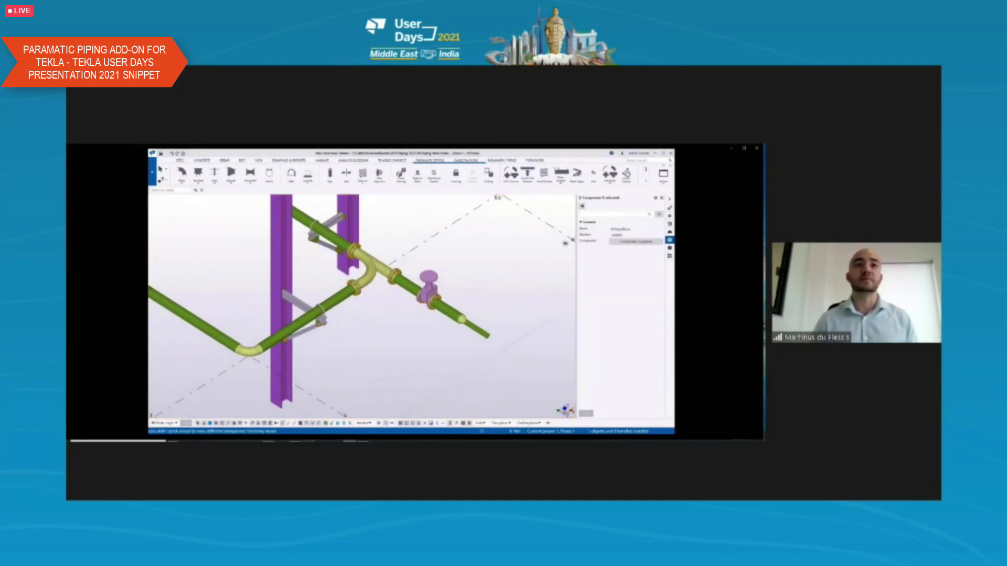
{"action": "double_click", "coordinate": [566, 243]}
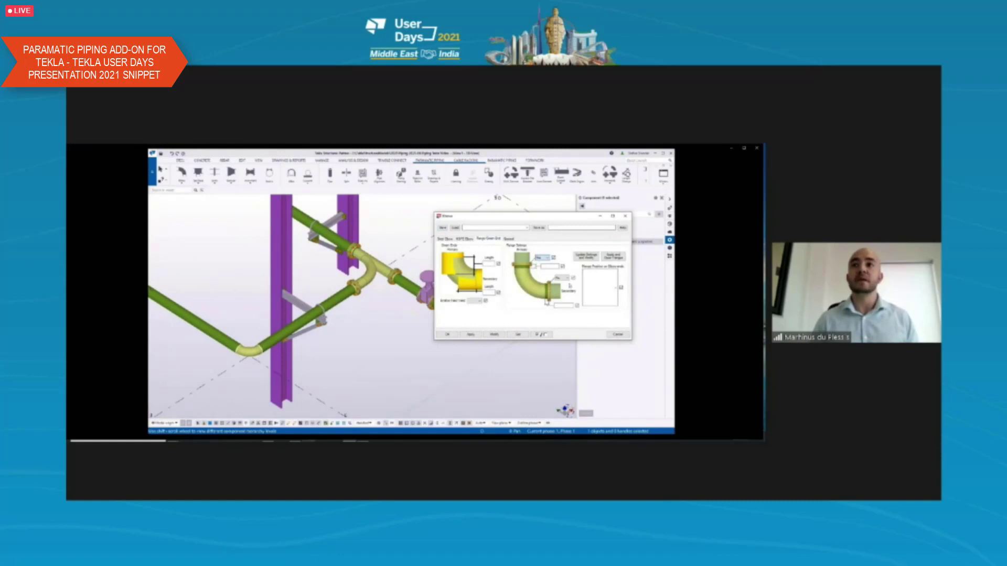
{"action": "left_click", "coordinate": [493, 335]}
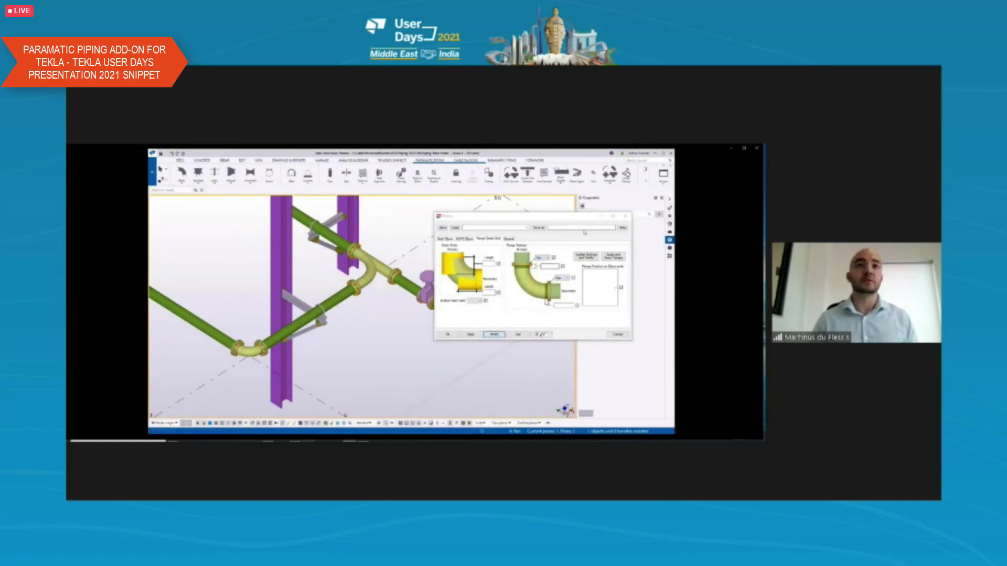
{"action": "left_click", "coordinate": [626, 216]}
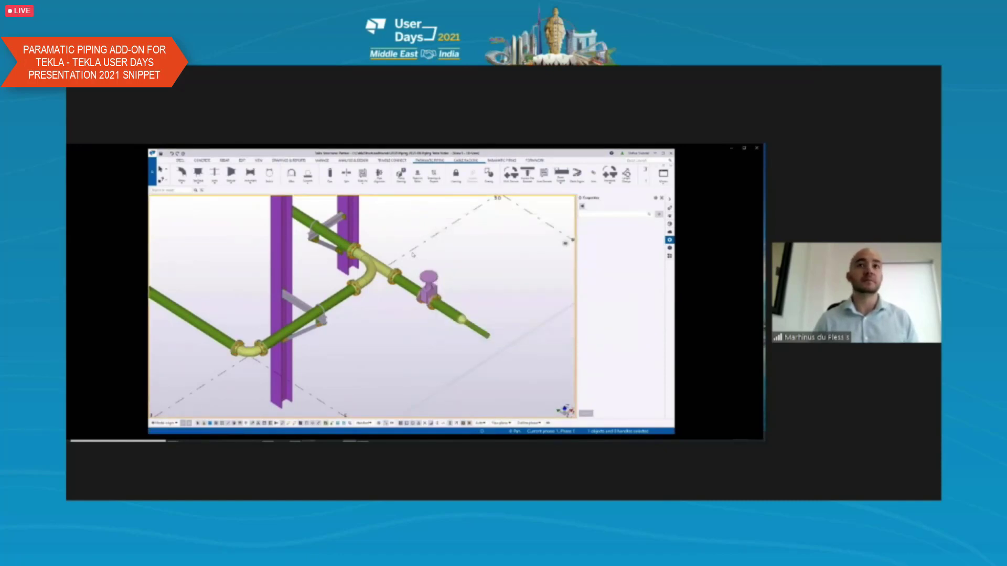
Join the elbows, pipe and valve into a single spool assembly
{"action": "left_click", "coordinate": [363, 173]}
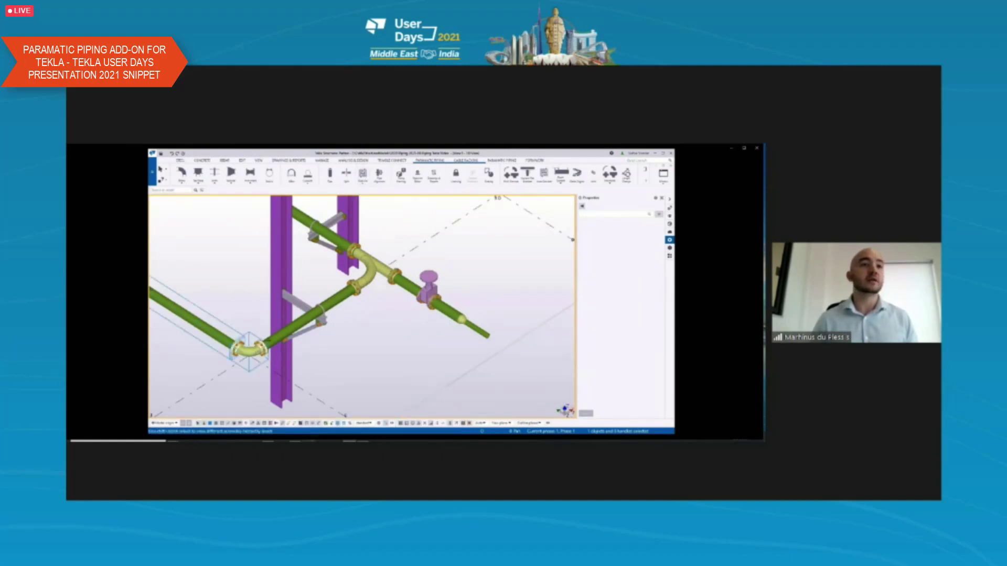
{"action": "left_click", "coordinate": [361, 267]}
{"action": "left_click", "coordinate": [425, 292]}
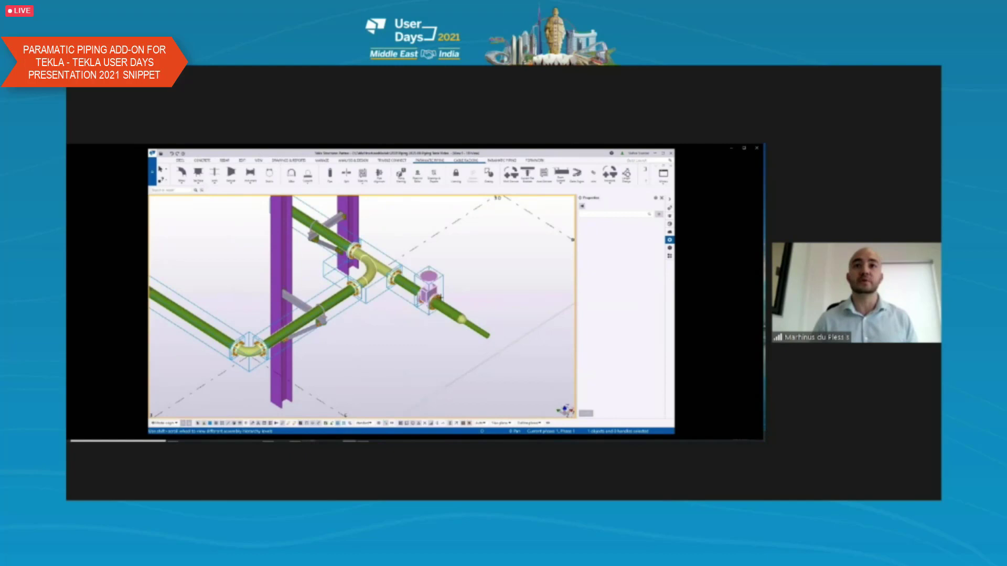
{"action": "middle_click", "coordinate": [476, 335]}
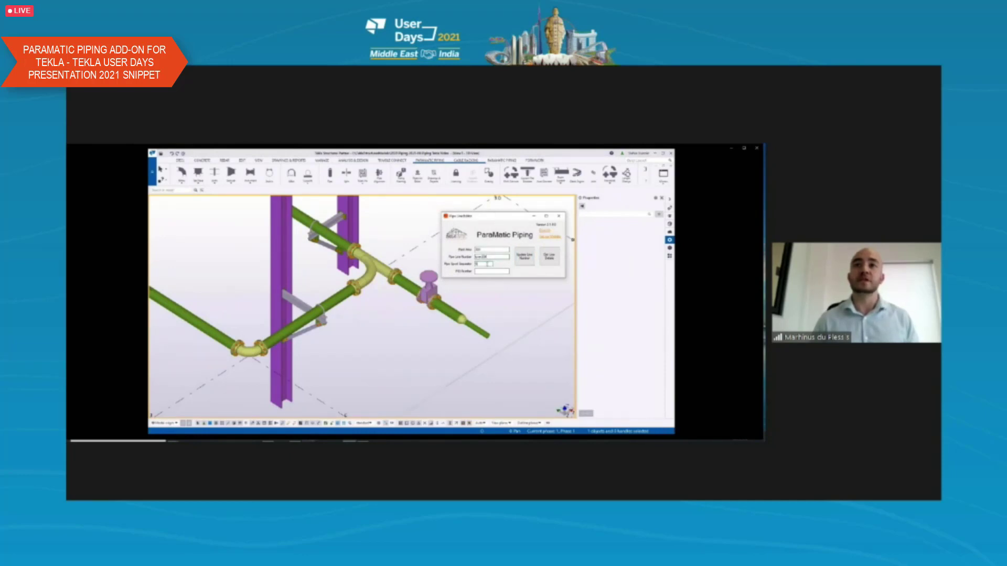
Set the spool's pipe line number and run numbering on the model
{"action": "left_click", "coordinate": [489, 263]}
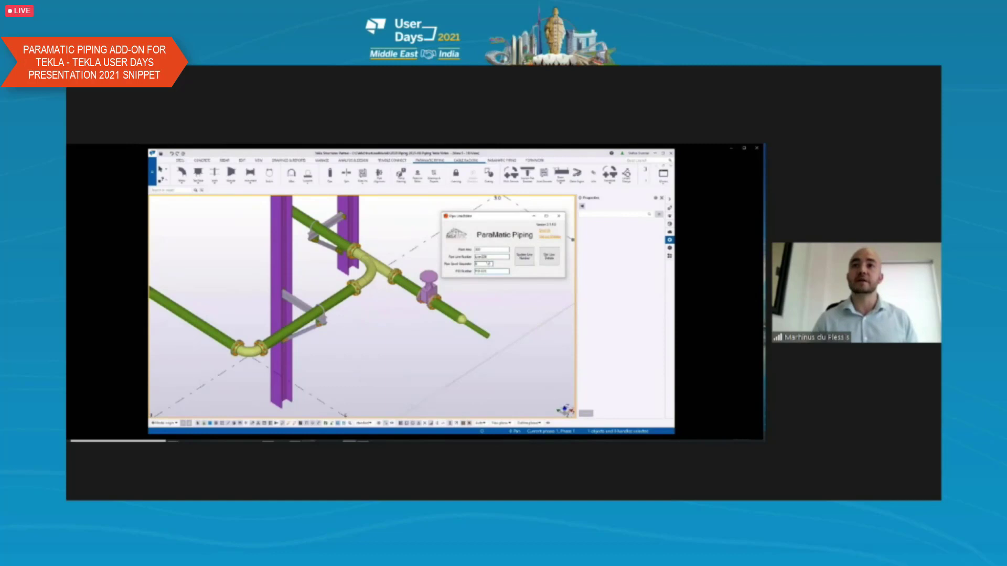
{"action": "left_click", "coordinate": [525, 256]}
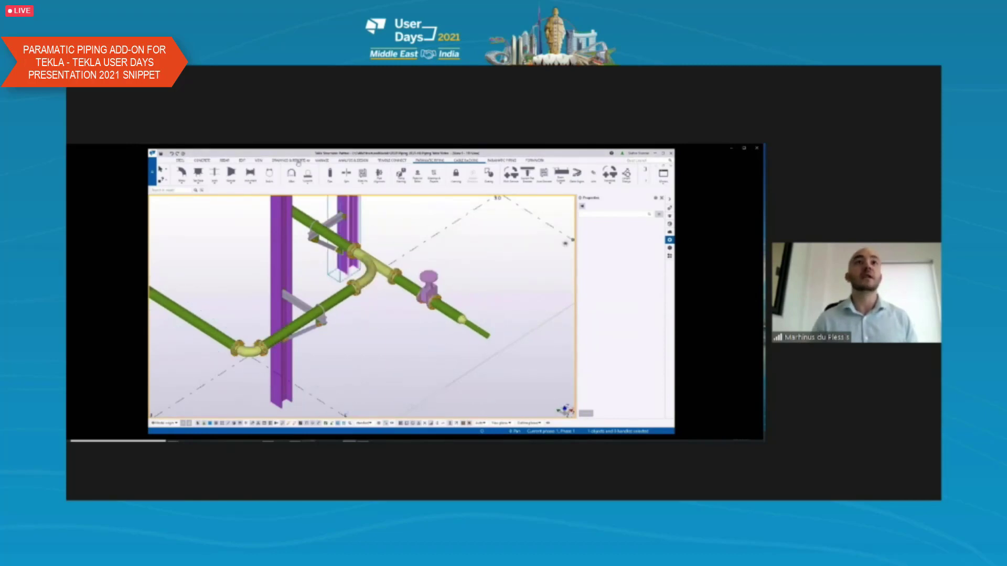
{"action": "left_click", "coordinate": [296, 161]}
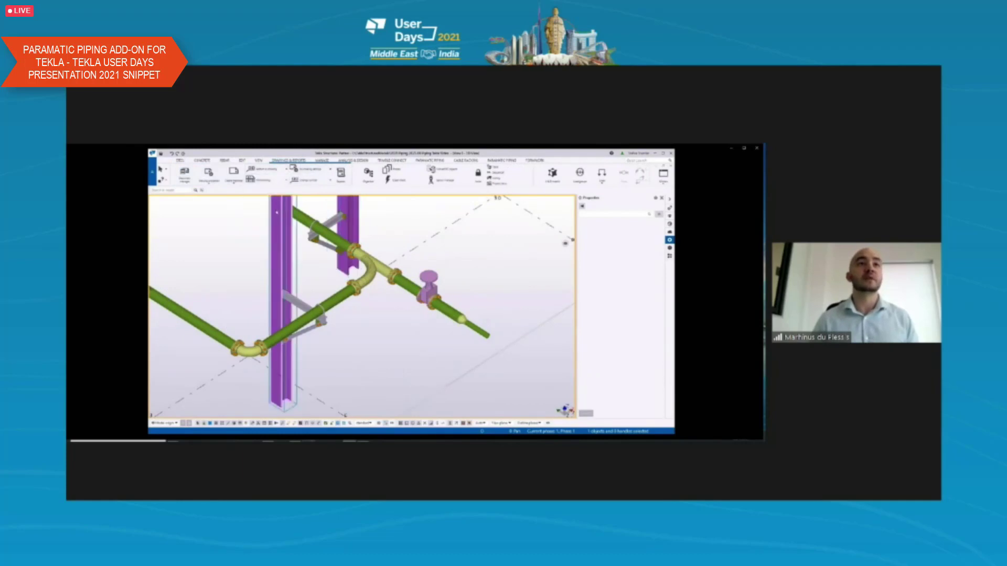
{"action": "left_click", "coordinate": [286, 210]}
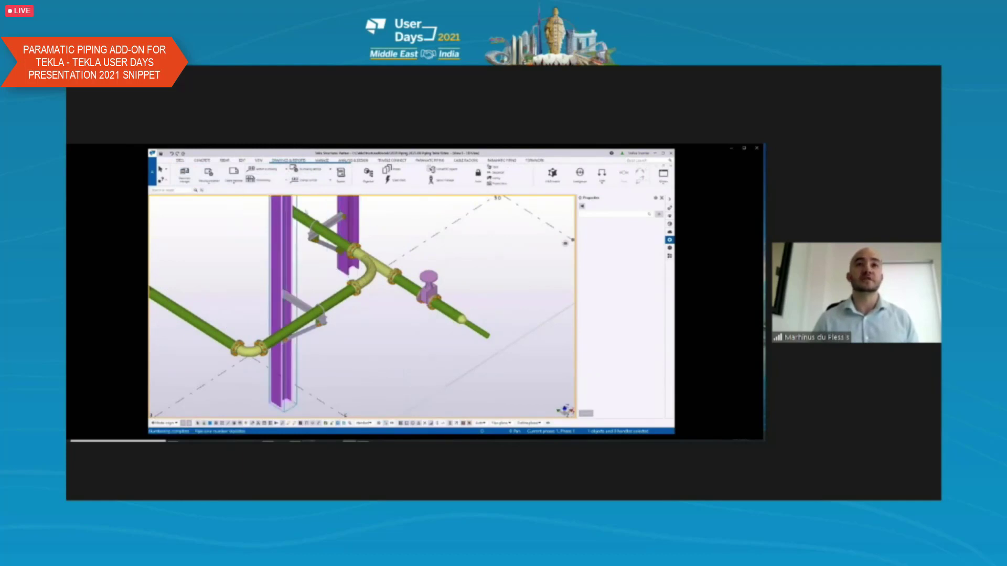
{"action": "left_click", "coordinate": [435, 161]}
Create spool drawings of the selected pipes with the ParaMatic drawings and reports generator
{"action": "left_click", "coordinate": [527, 174]}
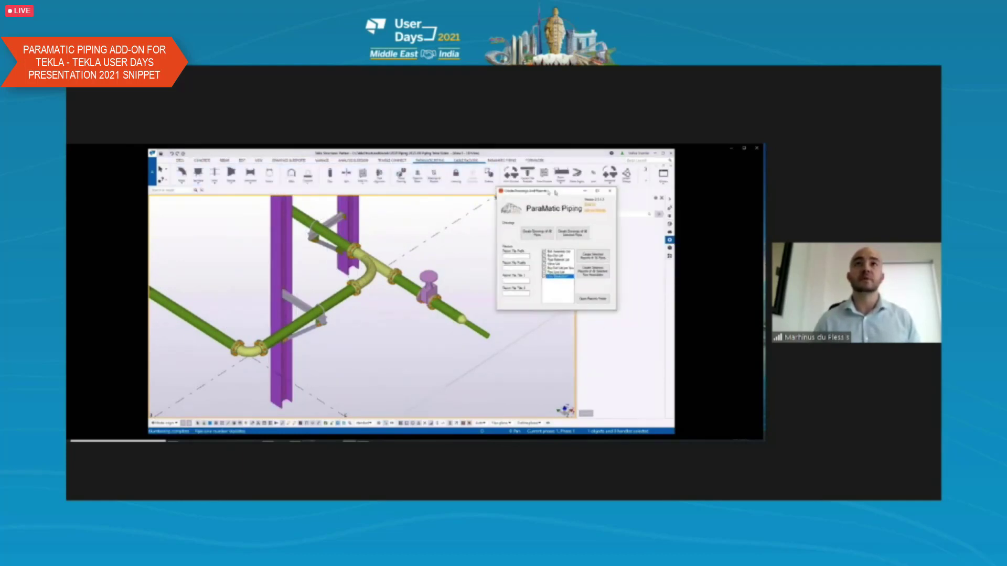
{"action": "left_click_drag", "start_coordinate": [559, 191], "coordinate": [525, 191]}
{"action": "left_click", "coordinate": [541, 231]}
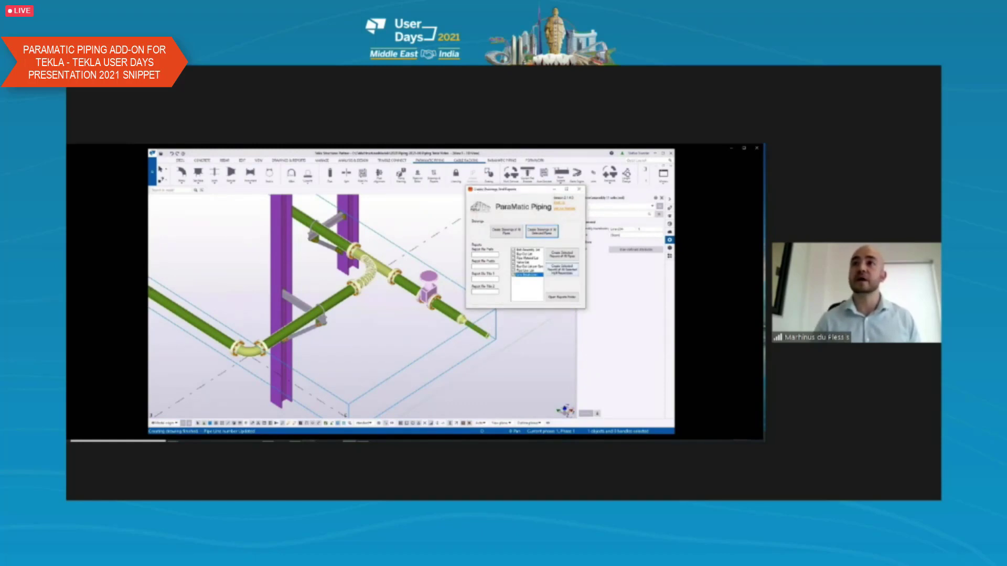
{"action": "left_click", "coordinate": [578, 190]}
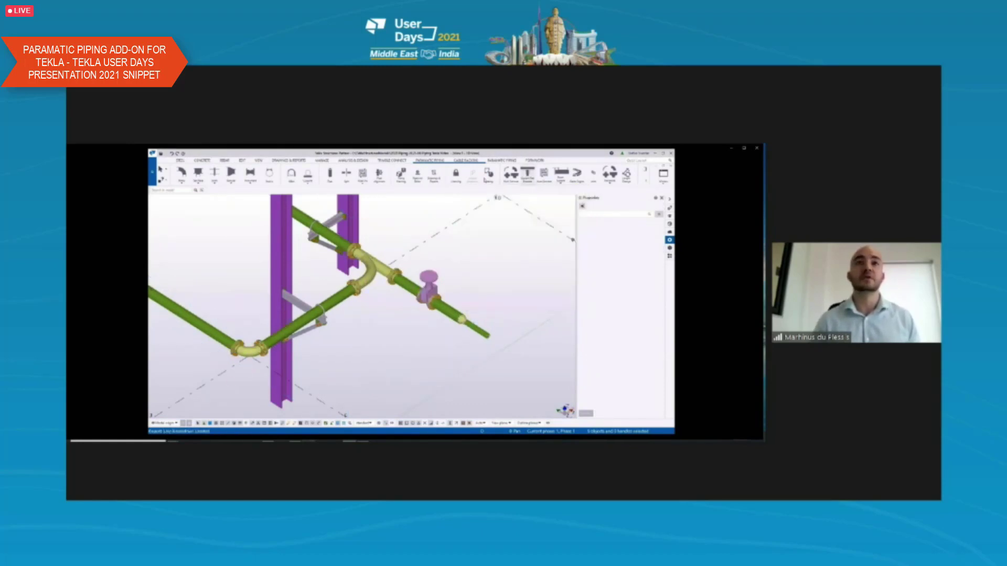
{"action": "left_click", "coordinate": [293, 161]}
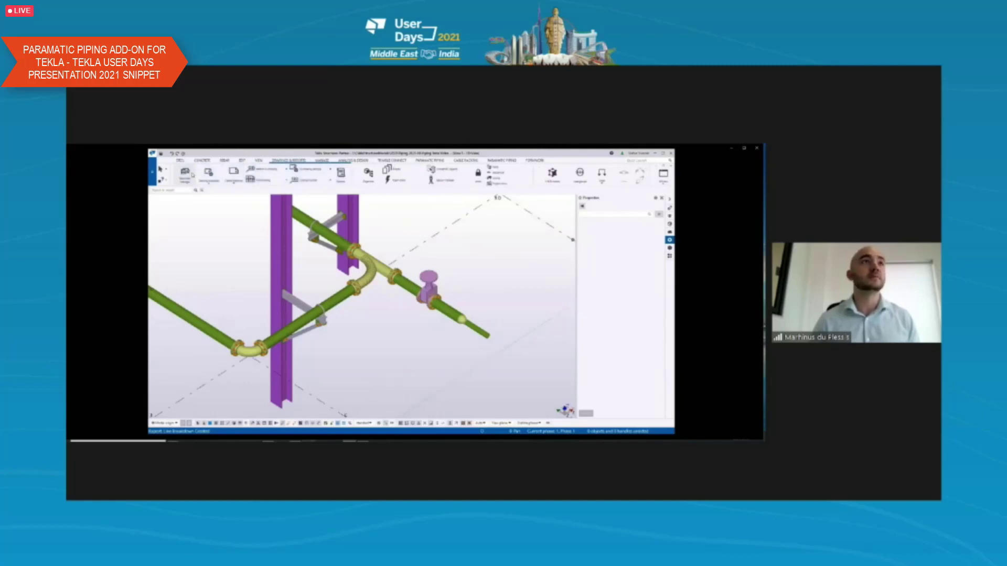
Open the pipe fitting drawing from Document Manager and page through the next two drawings
{"action": "left_click", "coordinate": [185, 175]}
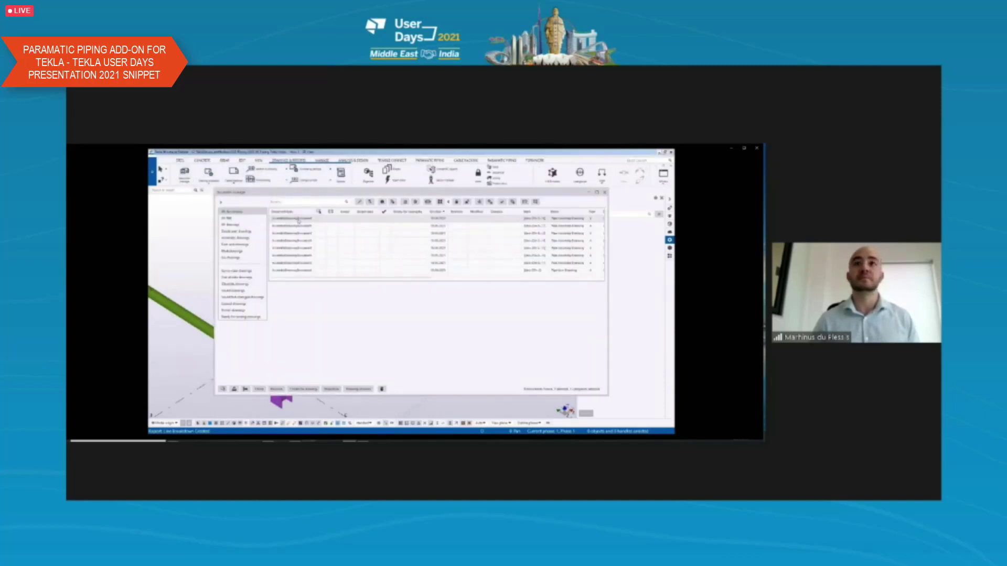
{"action": "double_click", "coordinate": [315, 226]}
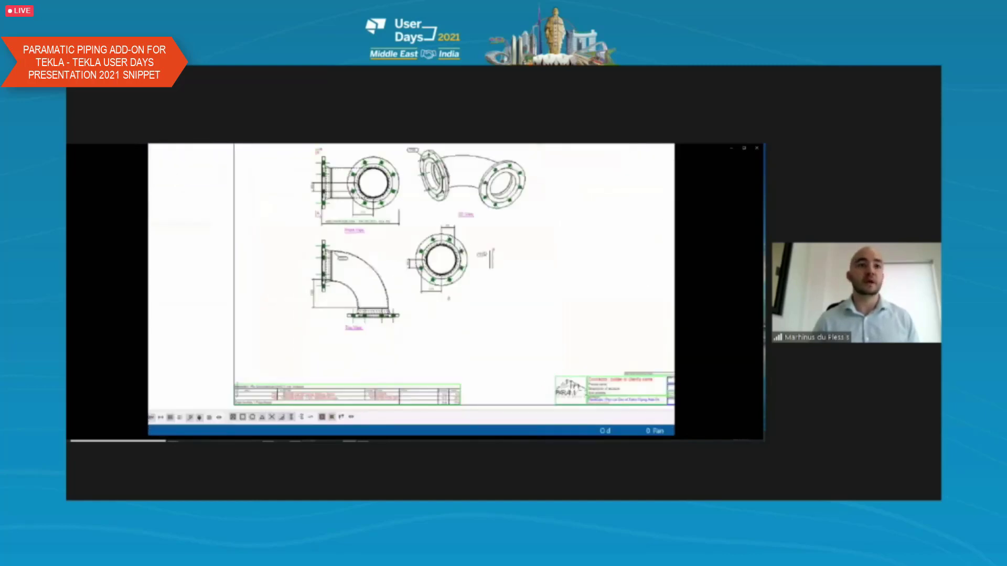
{"action": "key", "text": "ctrl+Page_Down"}
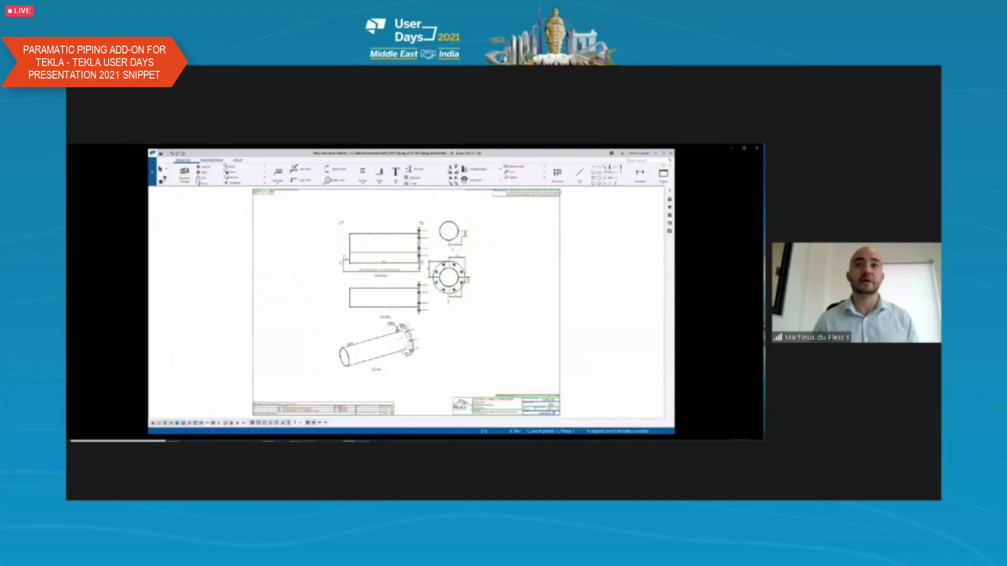
{"action": "key", "text": "ctrl+Page_Down"}
{"action": "key", "text": "ctrl+Page_Down"}
{"action": "key", "text": "ctrl+Page_Down"}
{"action": "key", "text": "ctrl+Page_Down"}
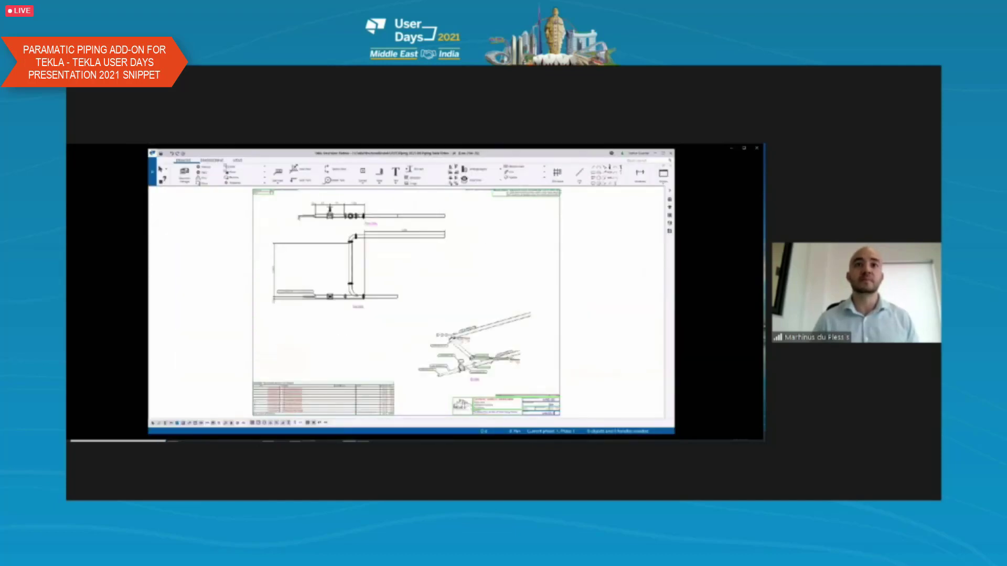